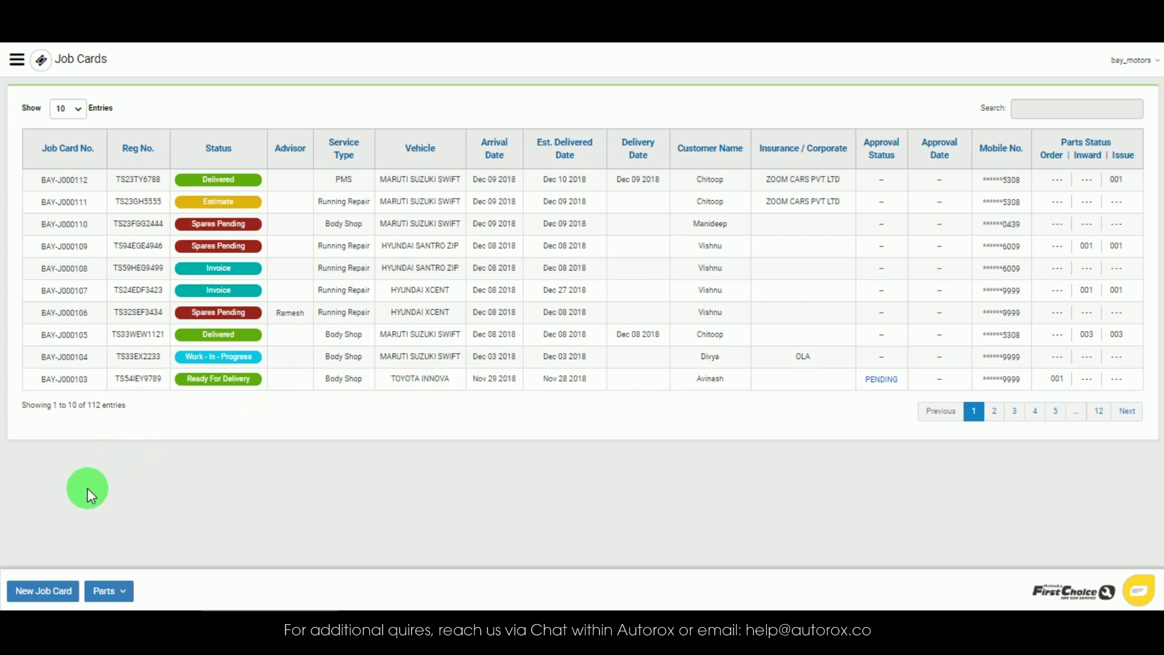
# Start a new job card and assign ZOOM CARS PVT LTD as its corporate/fleet company.
pyautogui.click(43, 599)
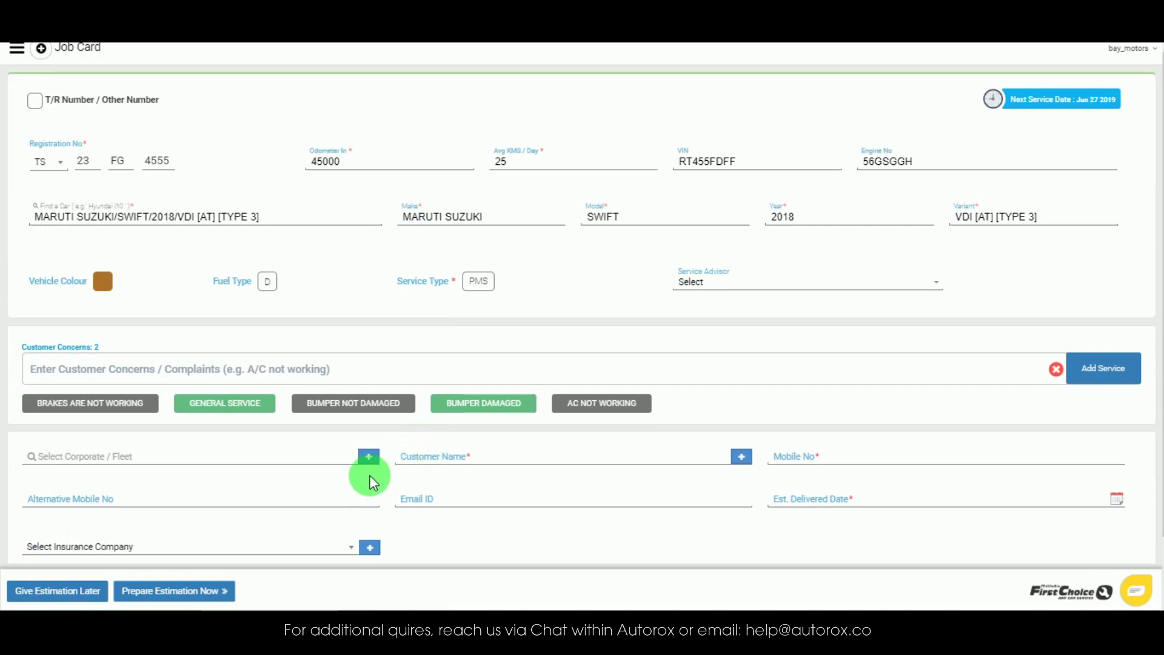
pyautogui.click(368, 457)
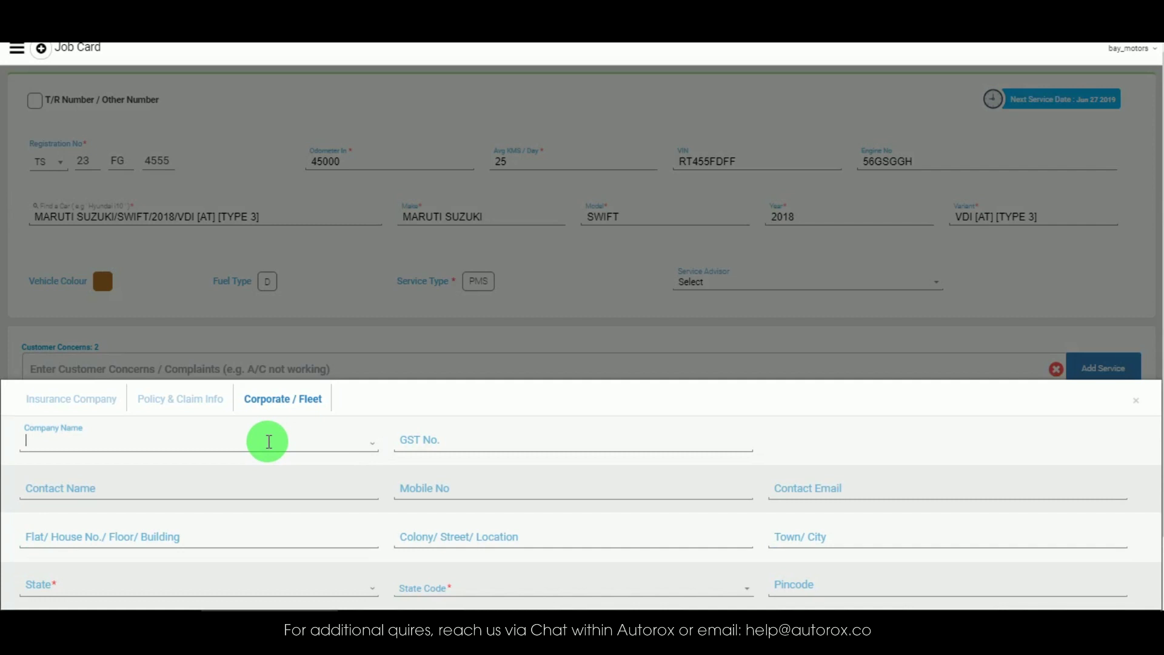
pyautogui.write('zoom')
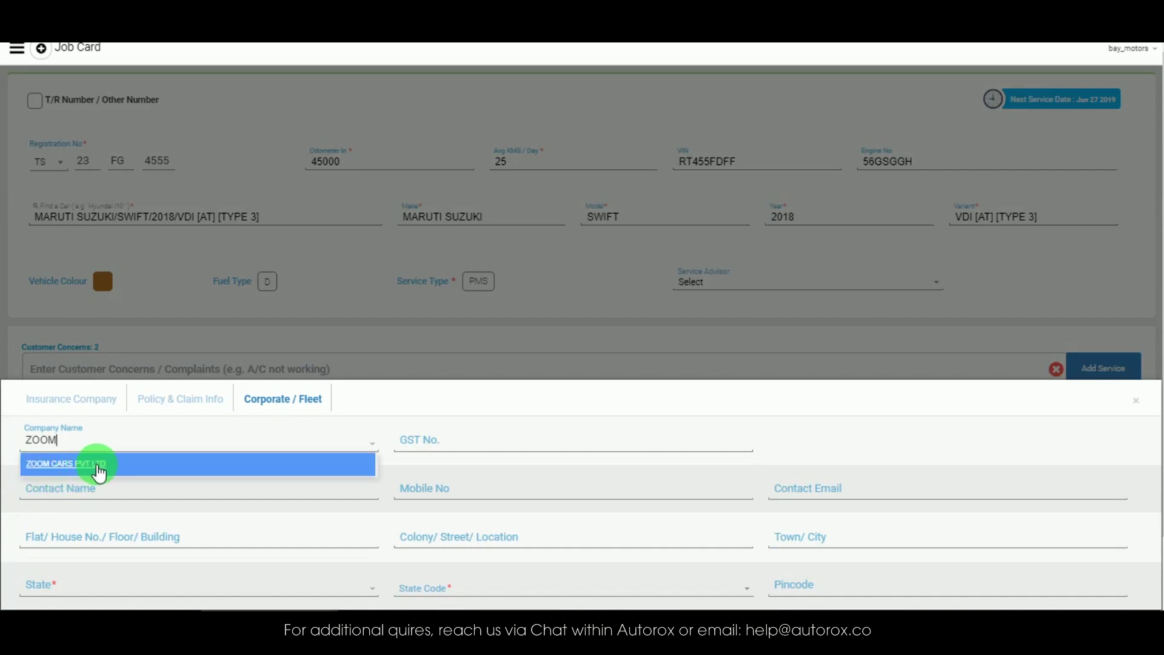
pyautogui.click(91, 467)
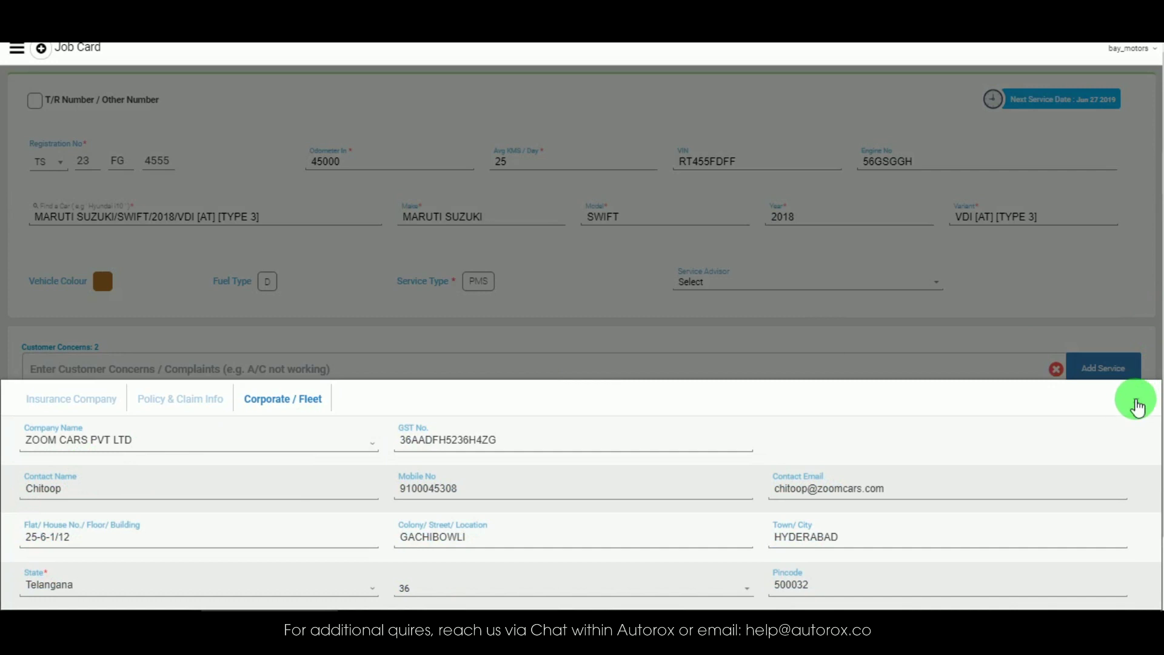
pyautogui.click(1135, 399)
# Set the job card's estimated delivery date to Dec 10 2018 and proceed to preparing the estimation immediately.
pyautogui.scroll(-3, 635, 446)
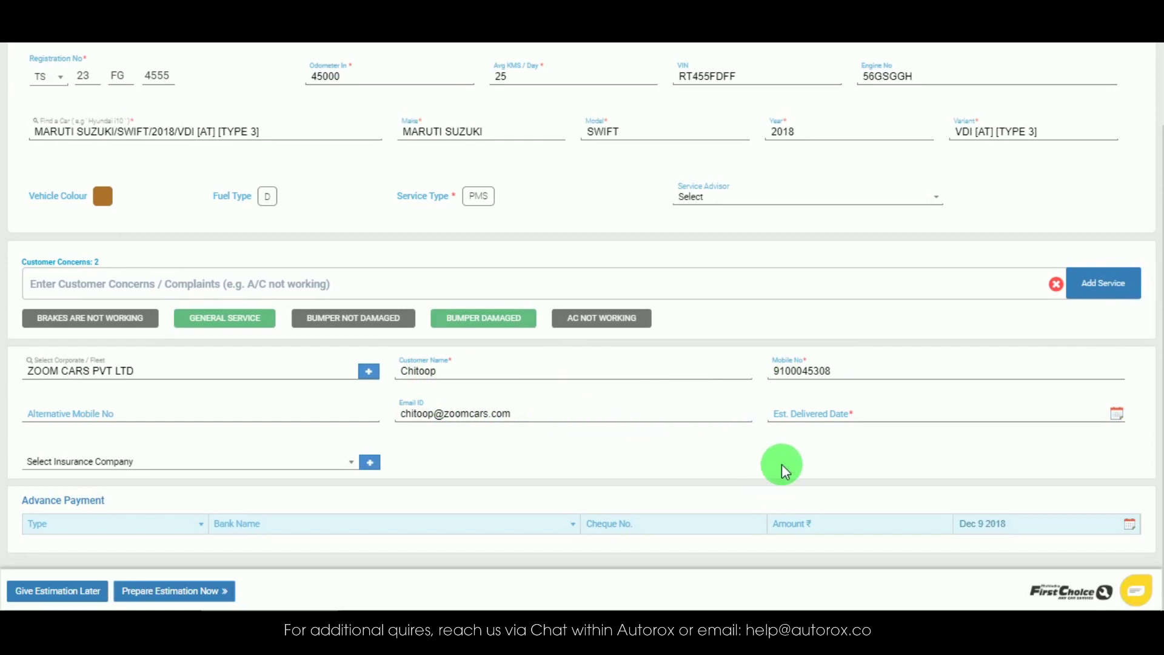
pyautogui.click(812, 422)
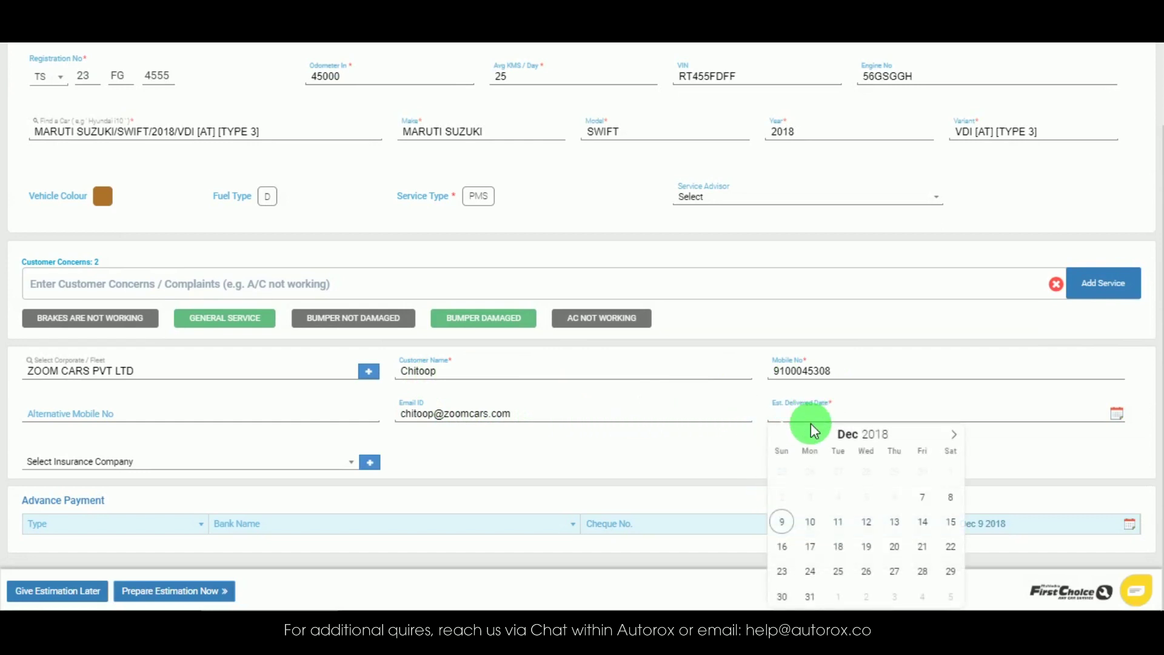
pyautogui.click(808, 520)
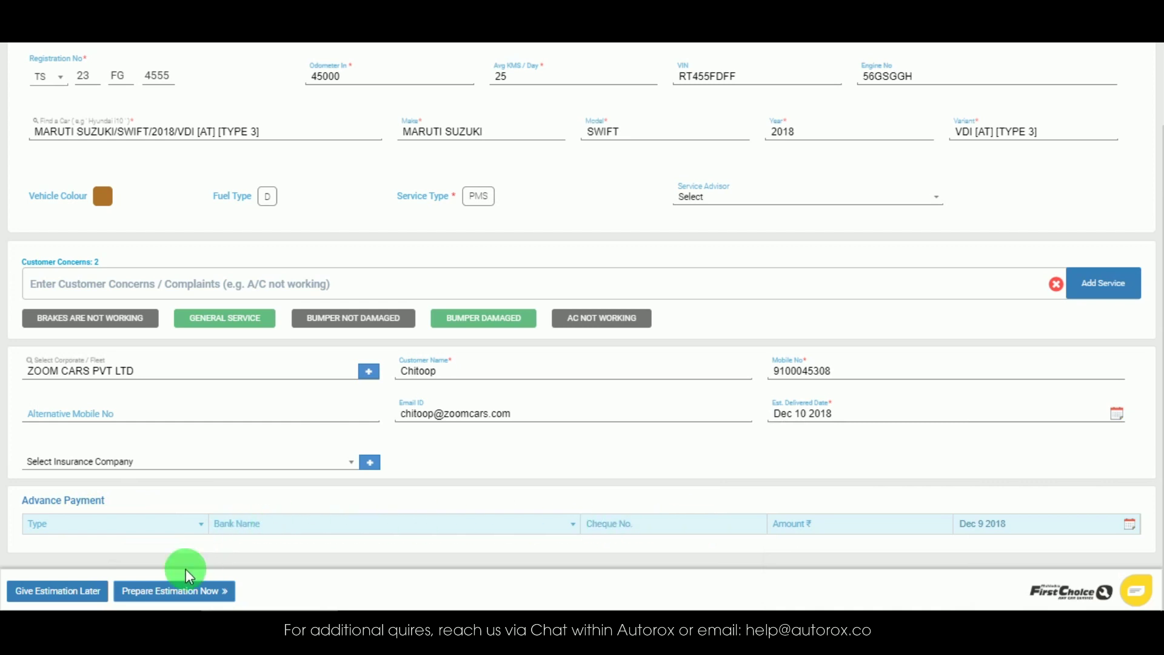
pyautogui.click(174, 594)
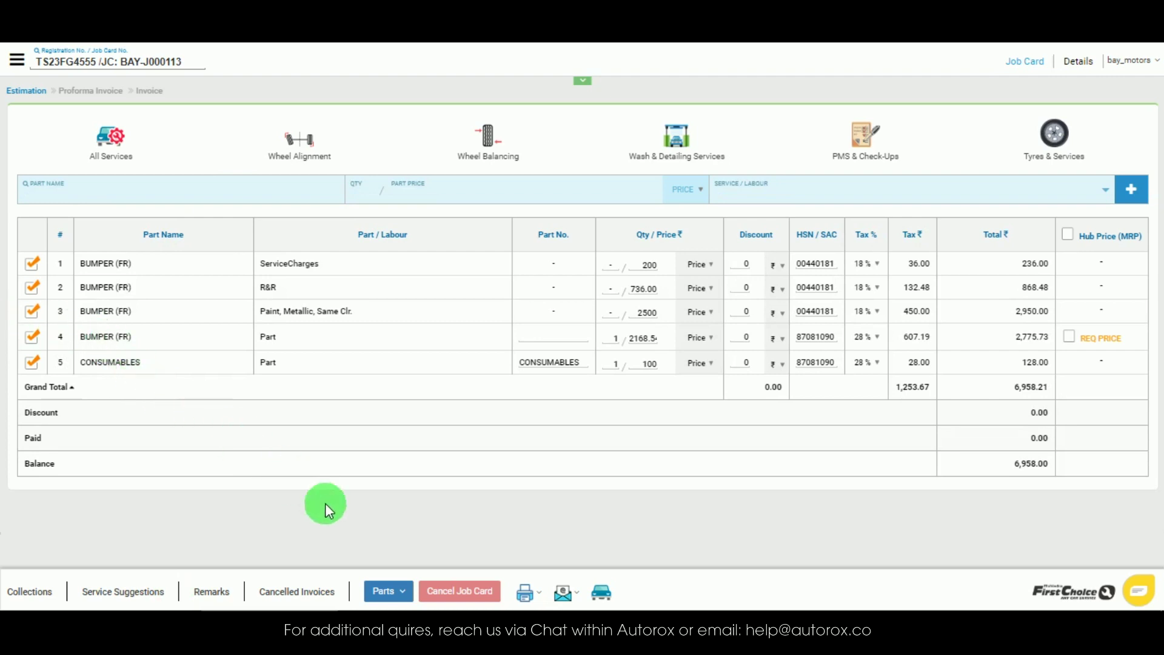
# Issue the BUMPER (FR) part to the job card with an issue quantity of 1.
pyautogui.click(408, 599)
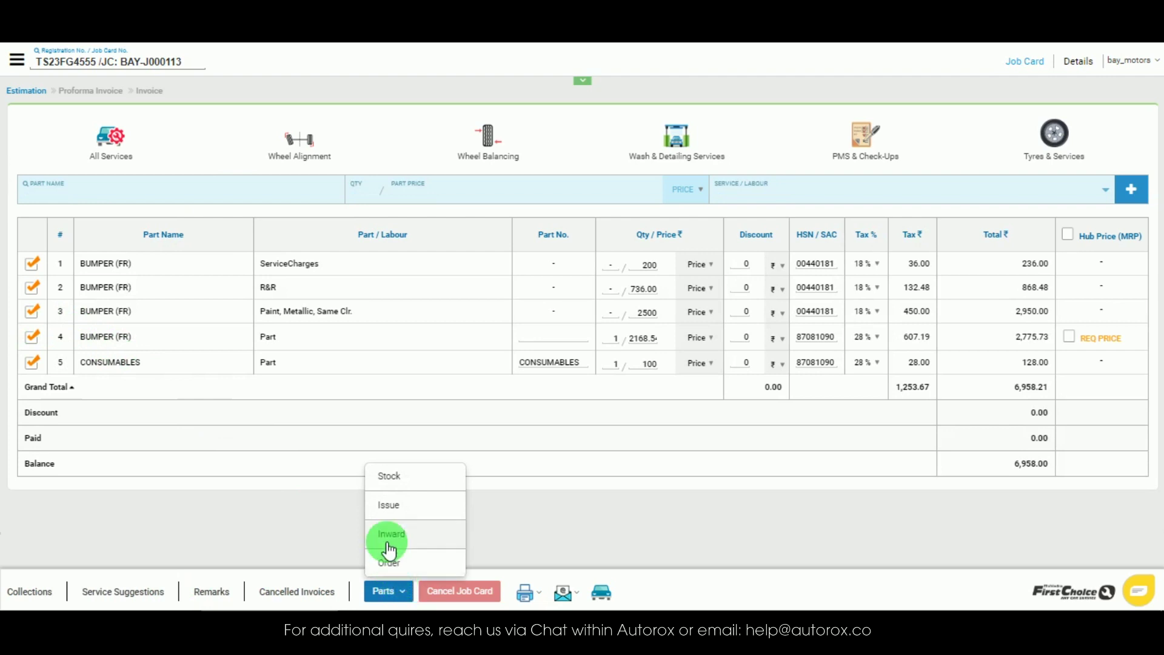
pyautogui.click(391, 505)
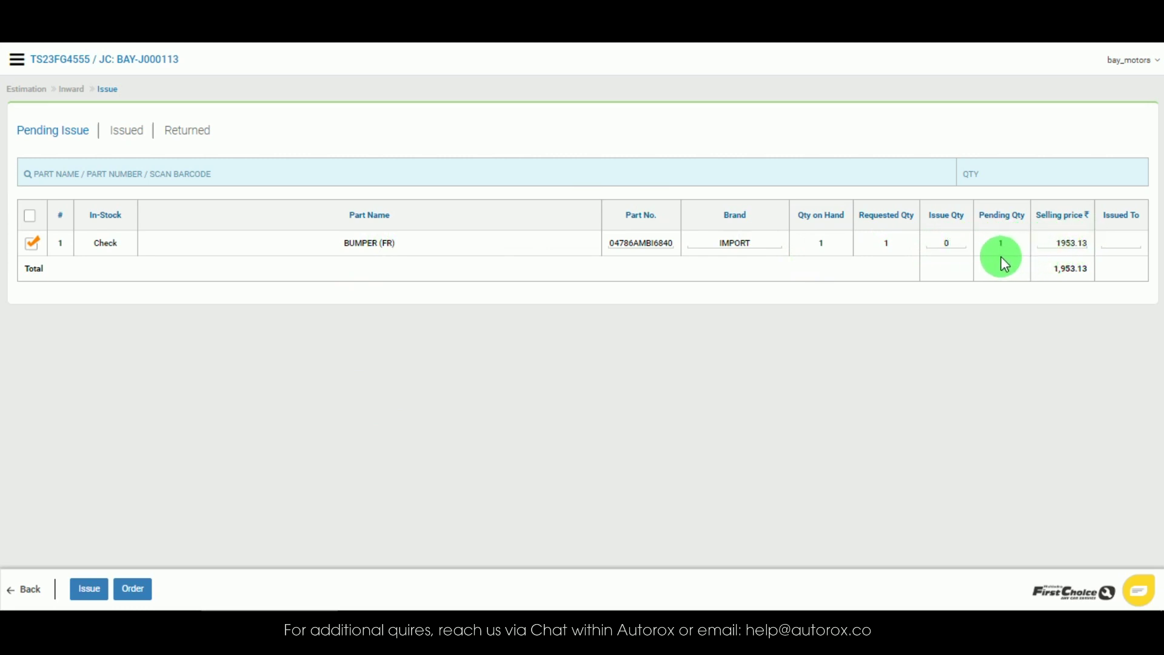
pyautogui.click(958, 240)
pyautogui.press('BackSpace')
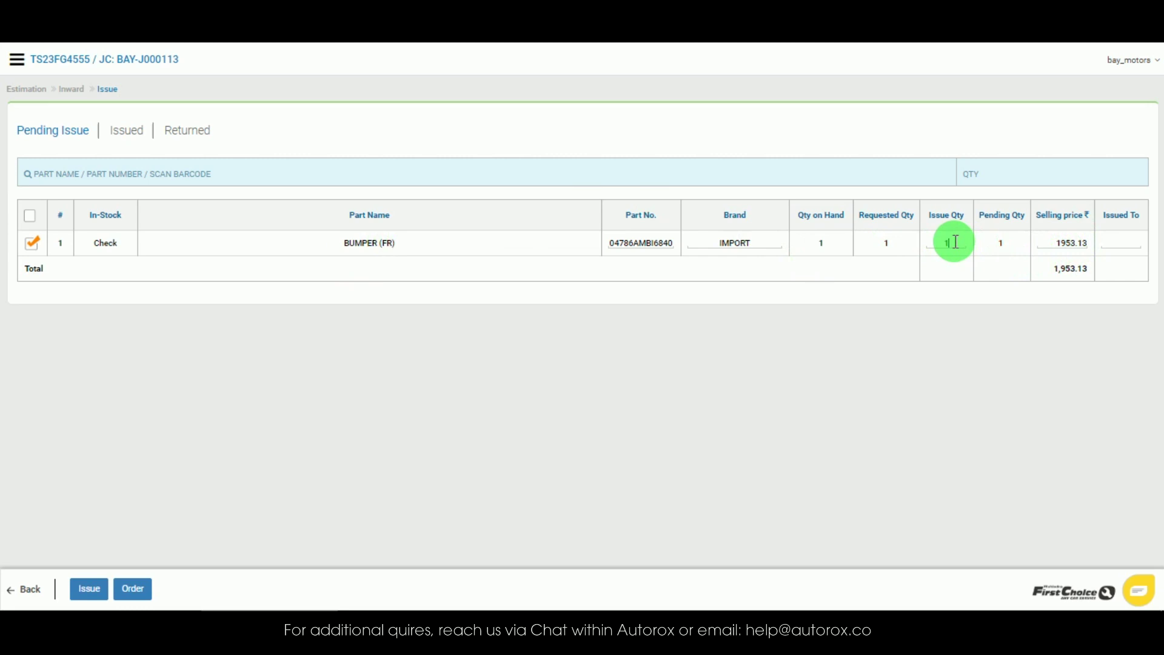
pyautogui.click(89, 589)
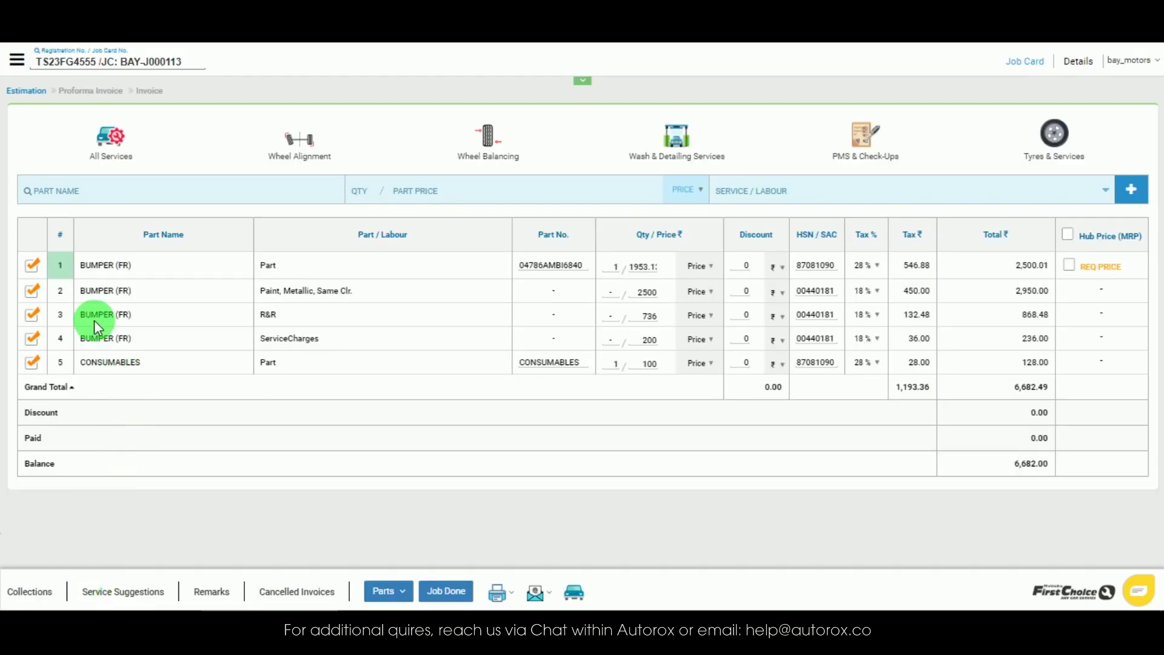
# Check the front bumper part's issue status, then mark the job as done and create its invoice.
pyautogui.moveTo(64, 269)
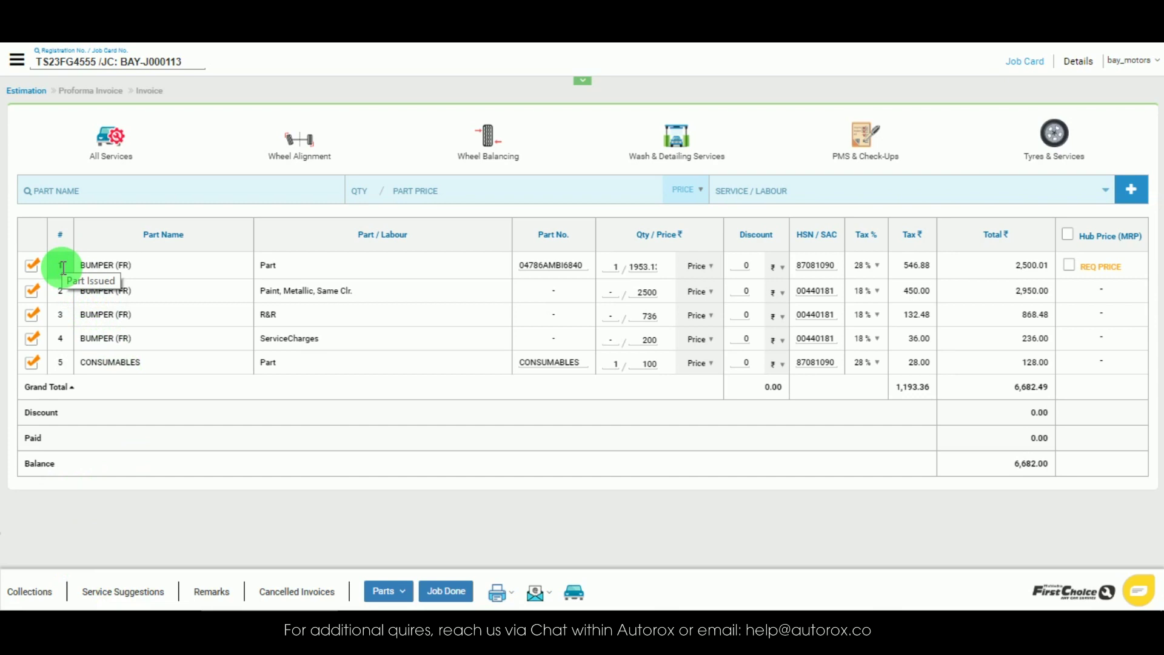
pyautogui.click(63, 267)
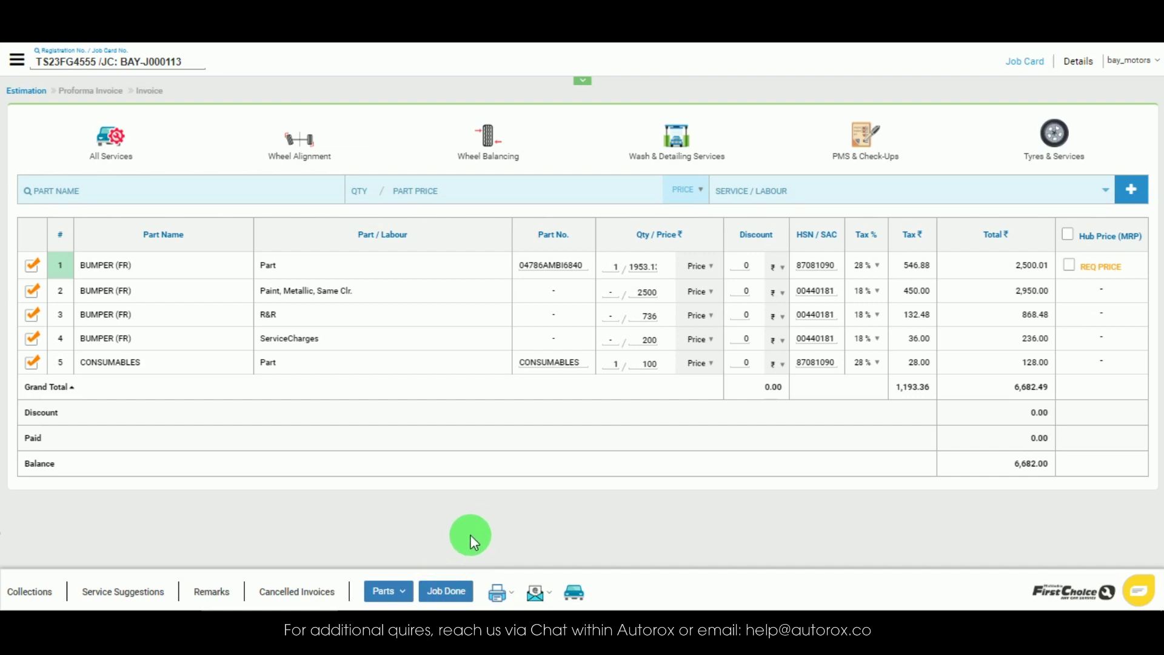
pyautogui.click(449, 597)
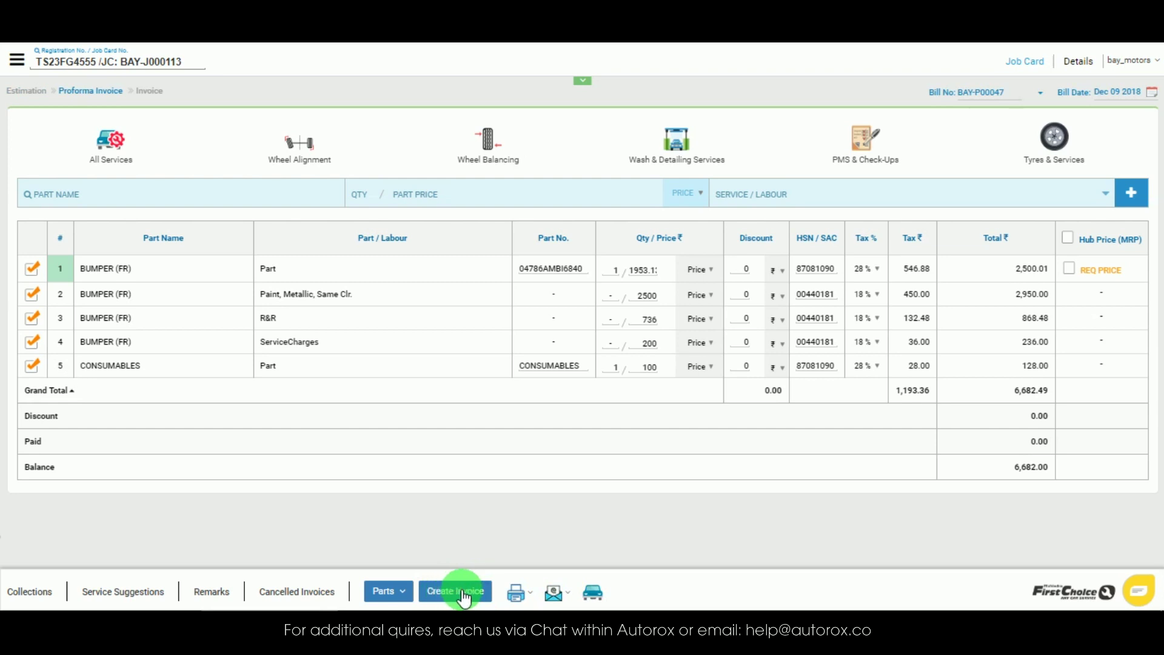
pyautogui.click(465, 597)
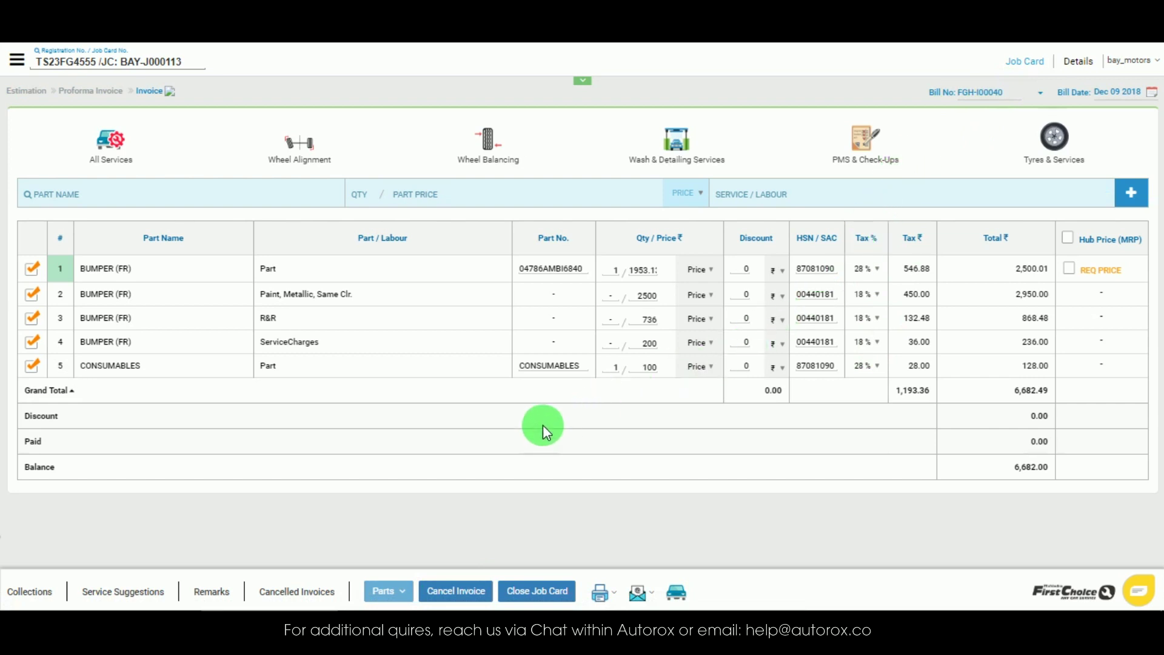
# Record a debit card collection of 6682 against the invoice and close the collections form.
pyautogui.click(27, 588)
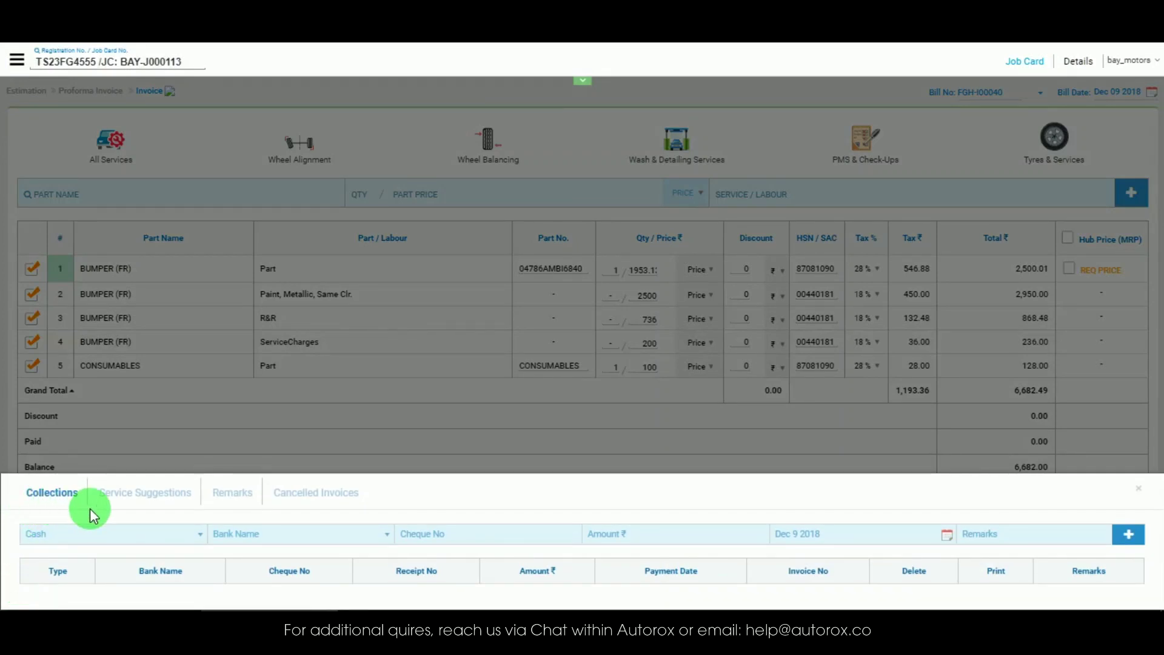
pyautogui.click(197, 537)
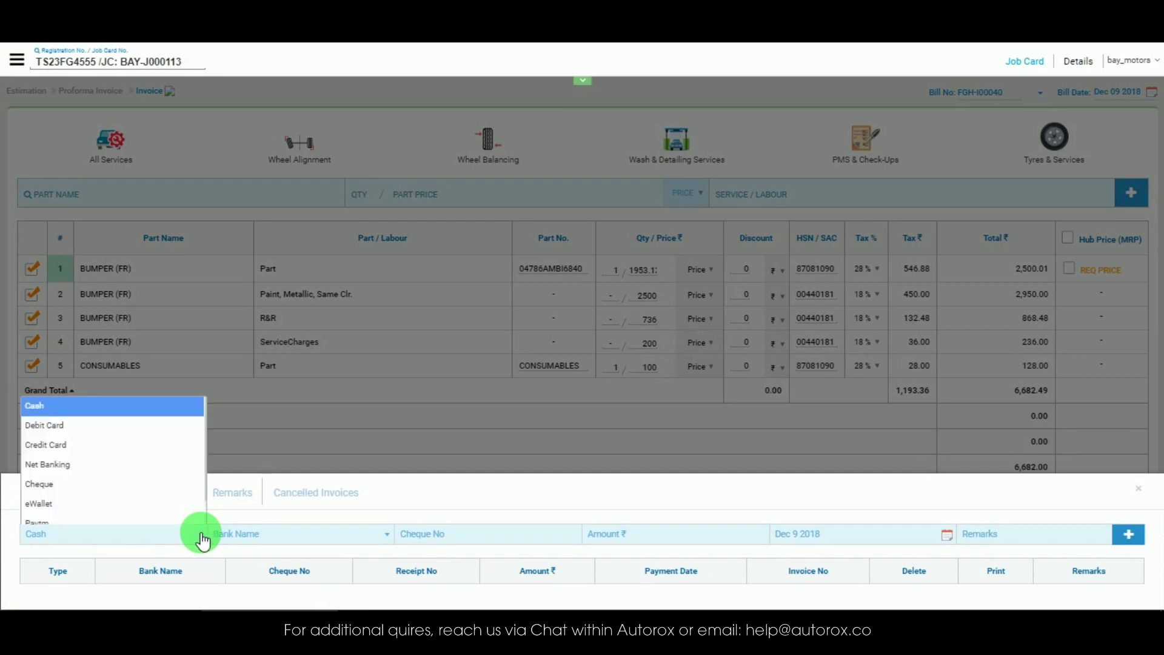
pyautogui.click(85, 423)
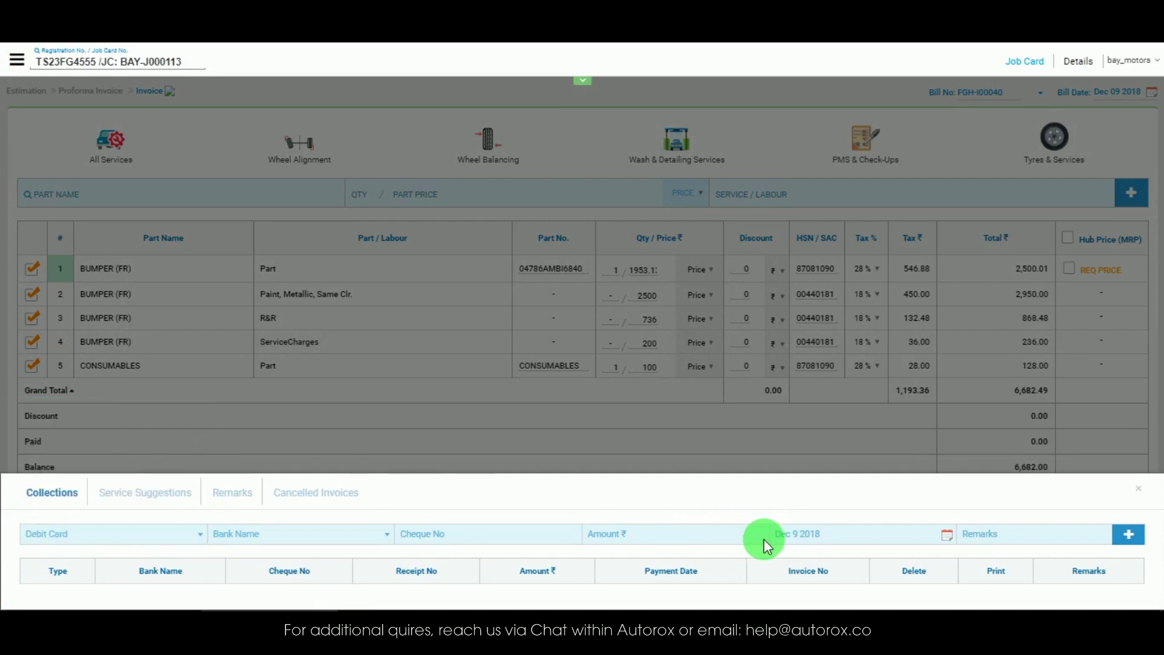
pyautogui.click(743, 531)
pyautogui.write('6682')
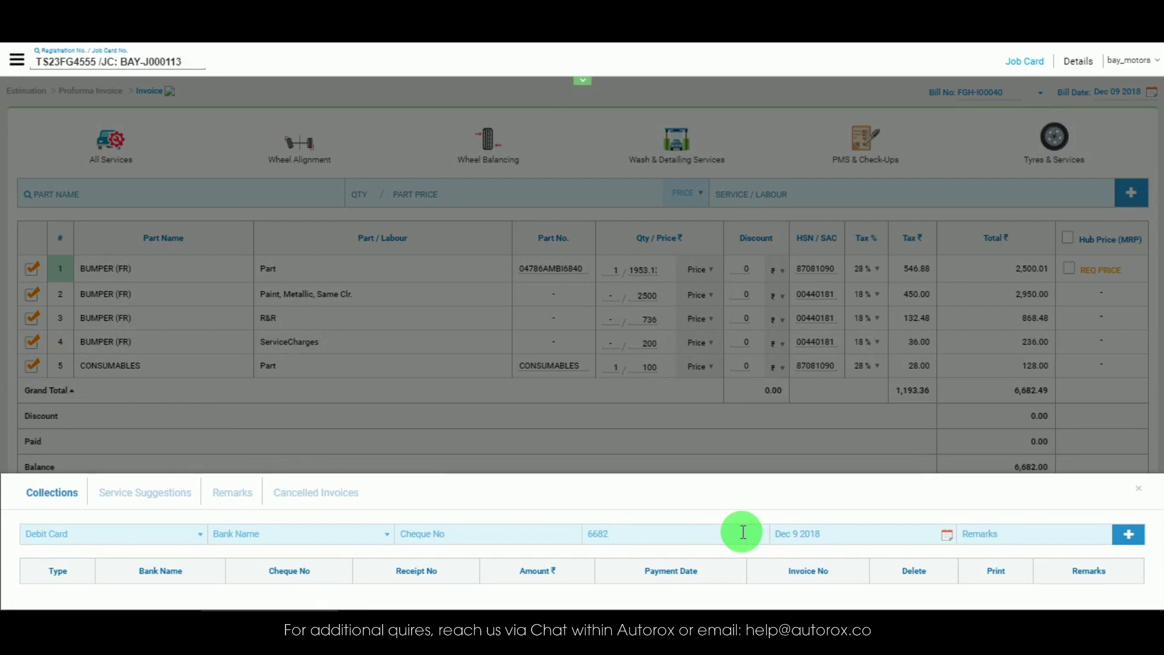
pyautogui.click(1128, 536)
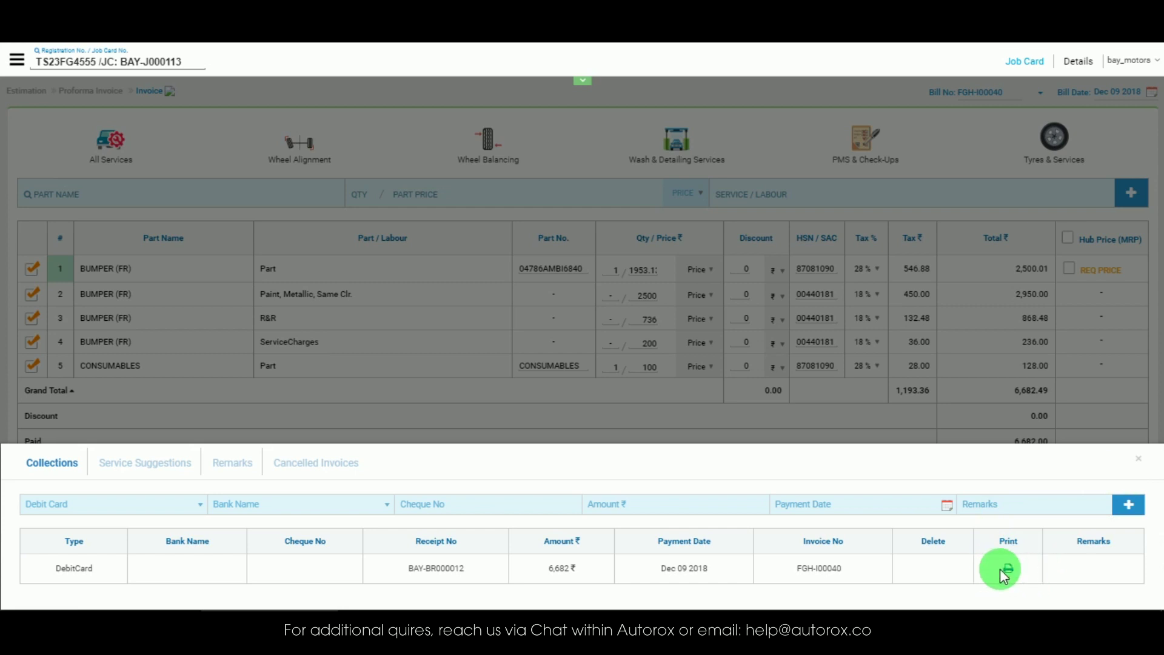
pyautogui.click(1137, 460)
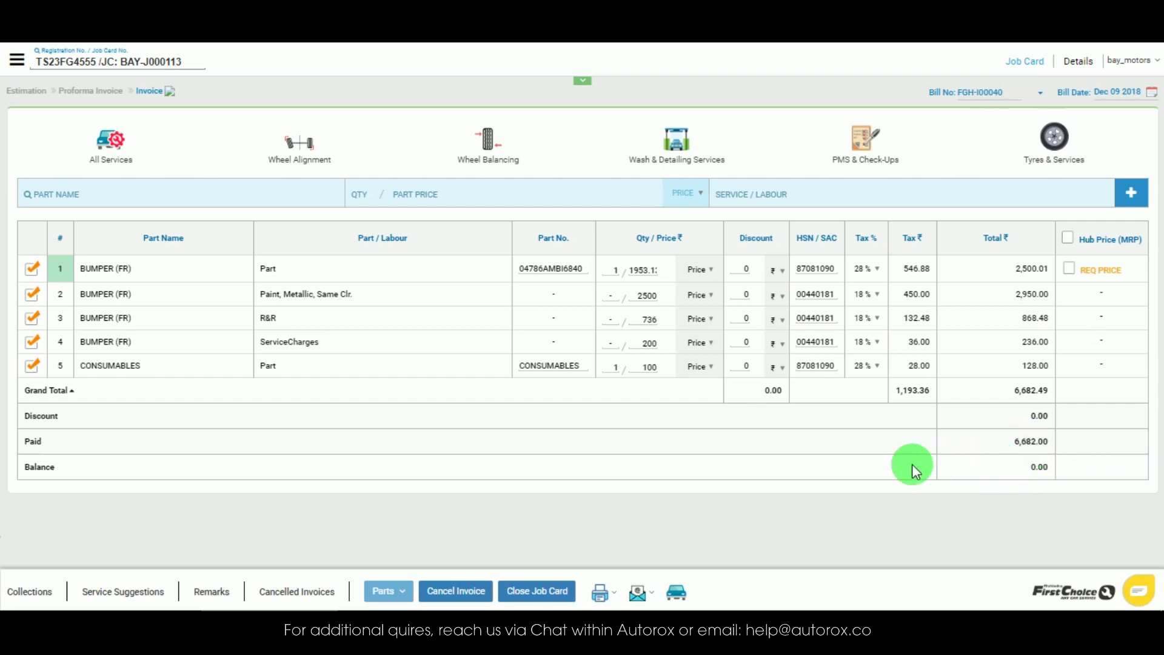
# Preview the printable customer invoice, examine its company and customer details enlarged, and cancel printing.
pyautogui.click(606, 596)
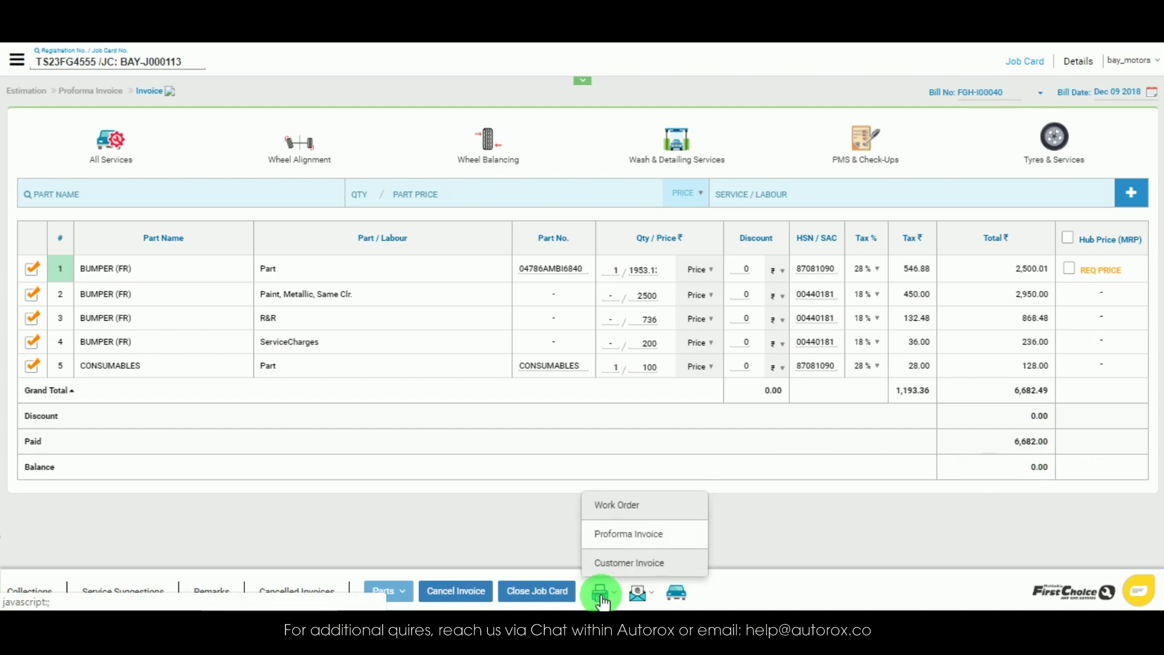
pyautogui.click(631, 567)
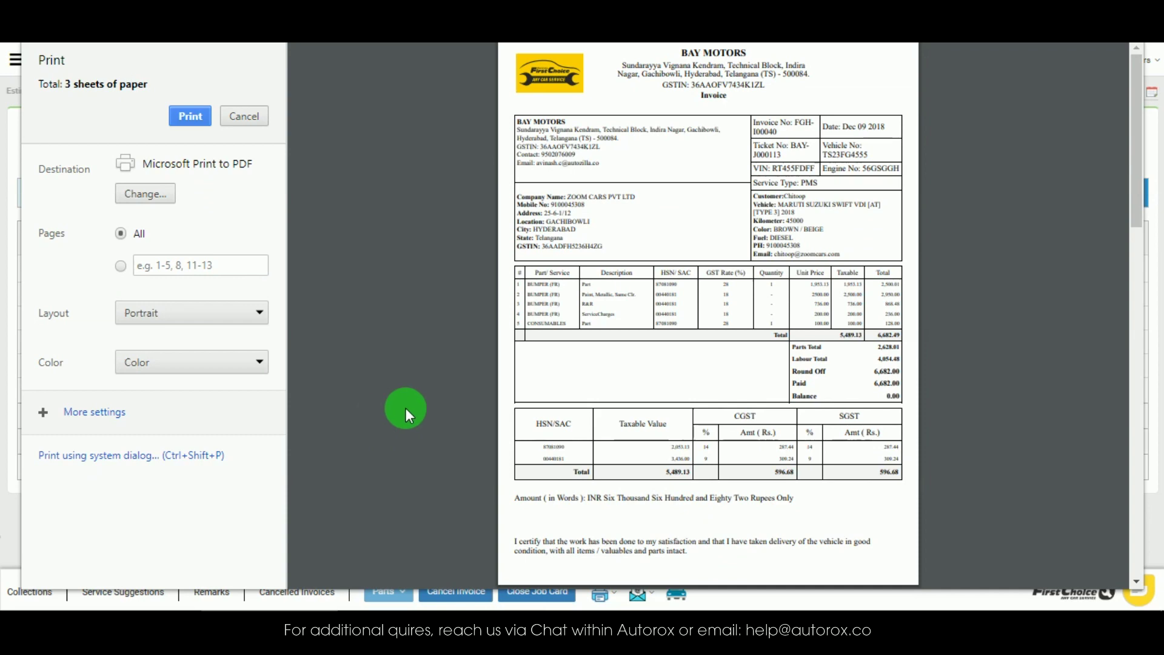
pyautogui.moveTo(1086, 483)
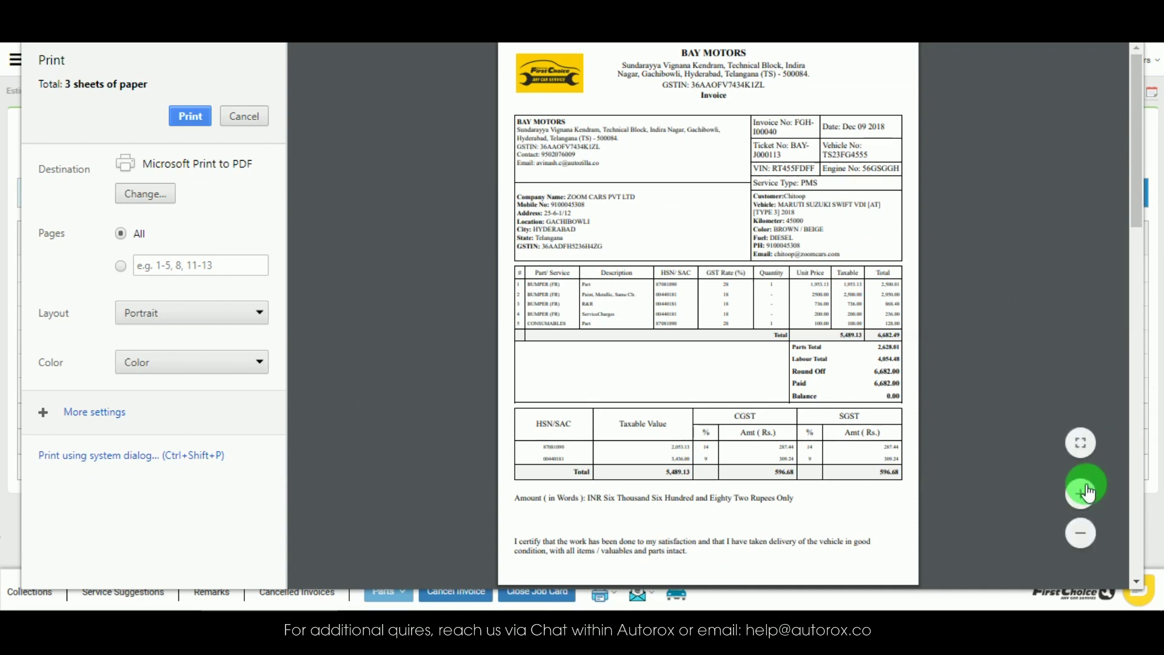
pyautogui.click(1080, 448)
pyautogui.click(799, 398)
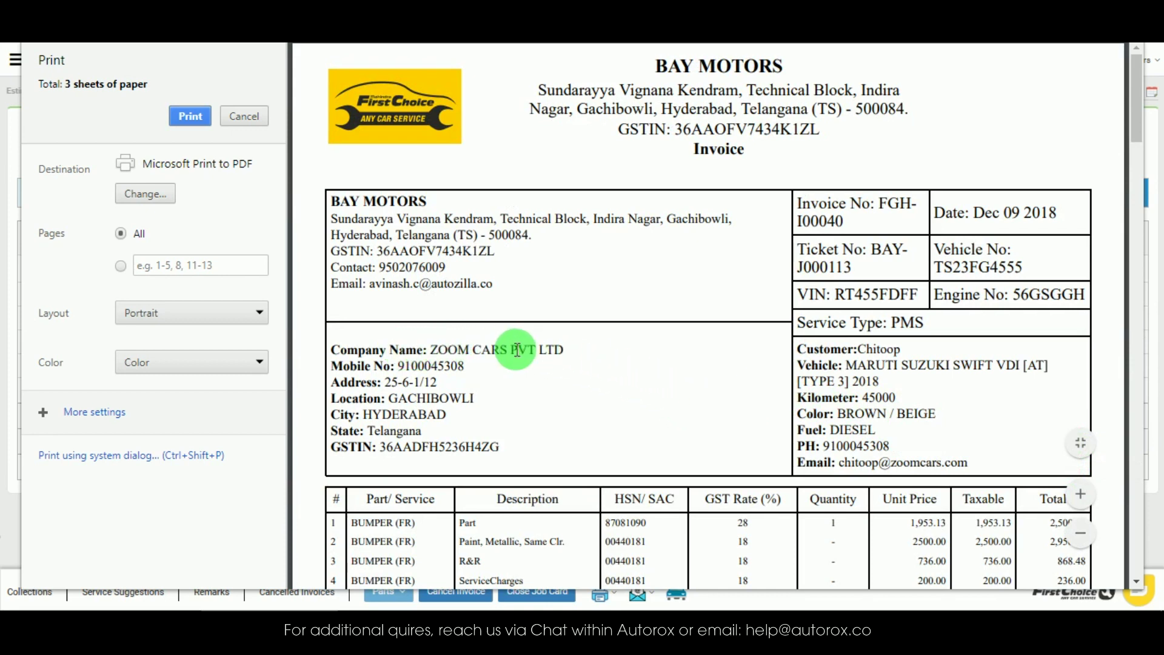
pyautogui.scroll(-2, 528, 409)
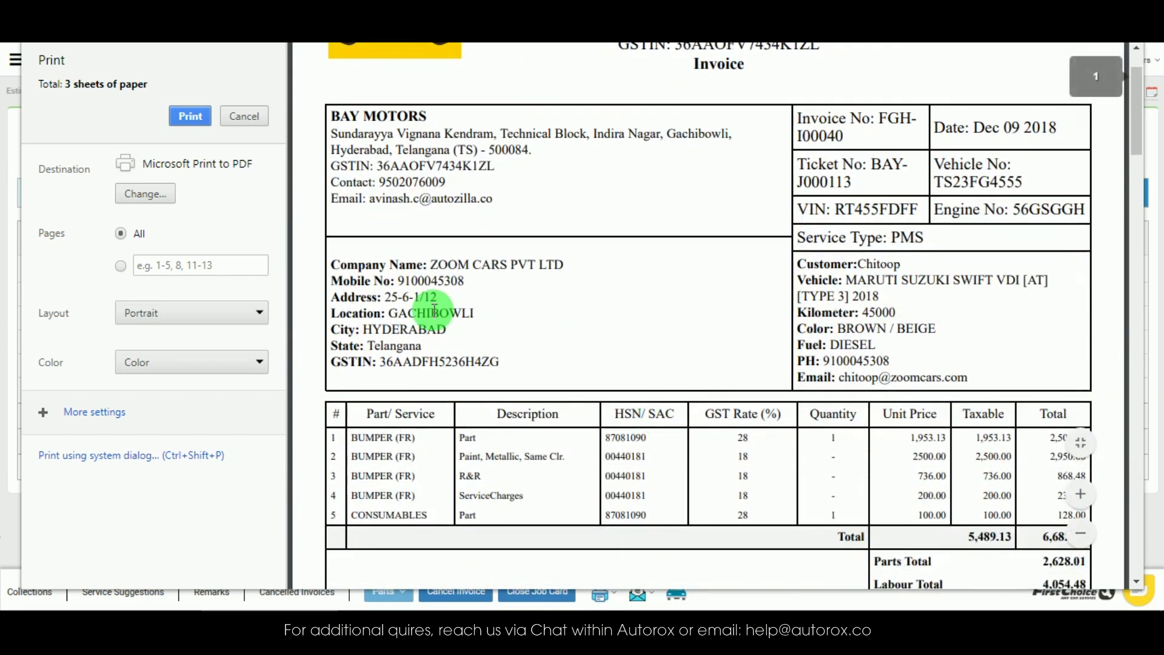
pyautogui.click(245, 117)
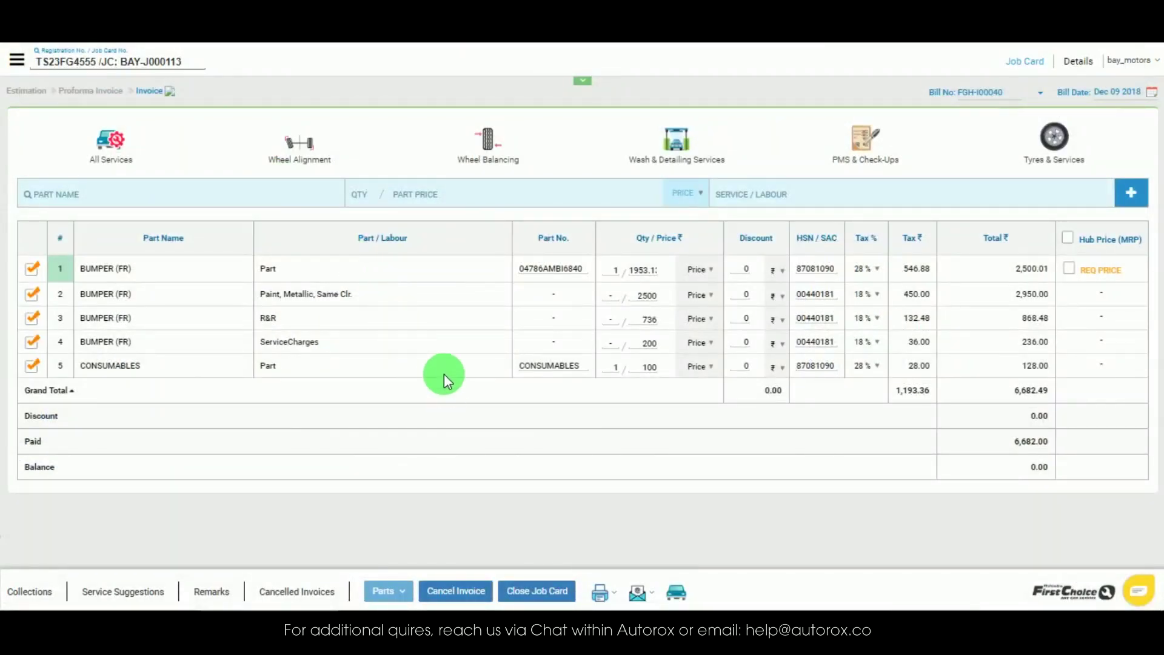
# Check which job card documents can be sent by e-mail, without sending any.
pyautogui.click(639, 600)
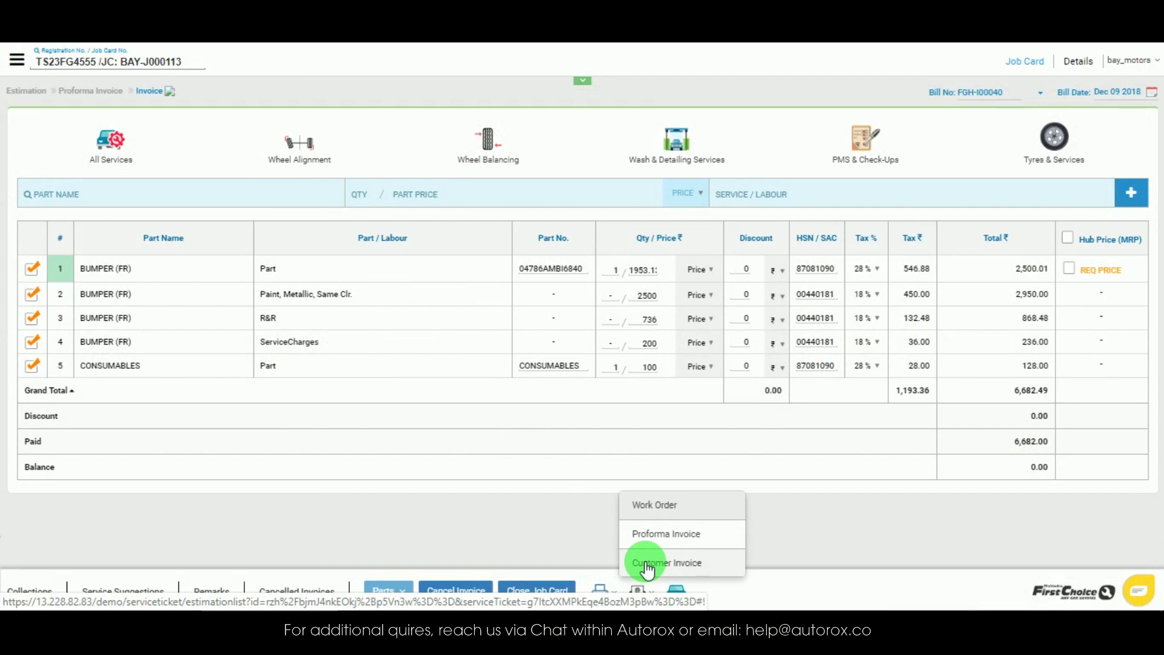
pyautogui.click(547, 527)
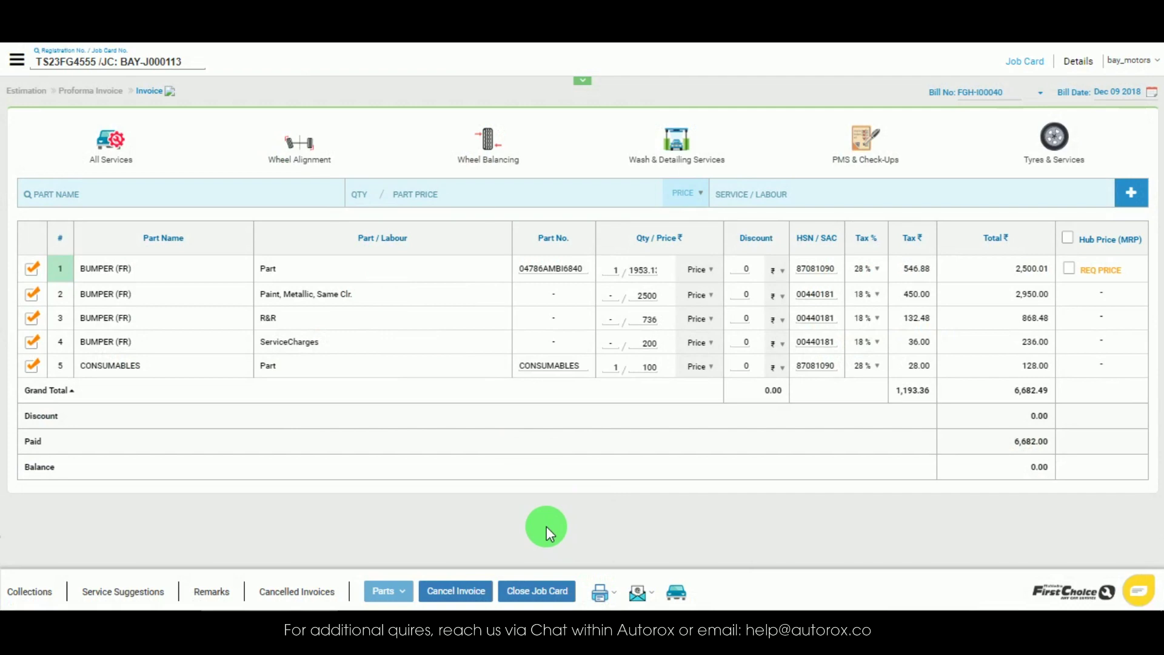